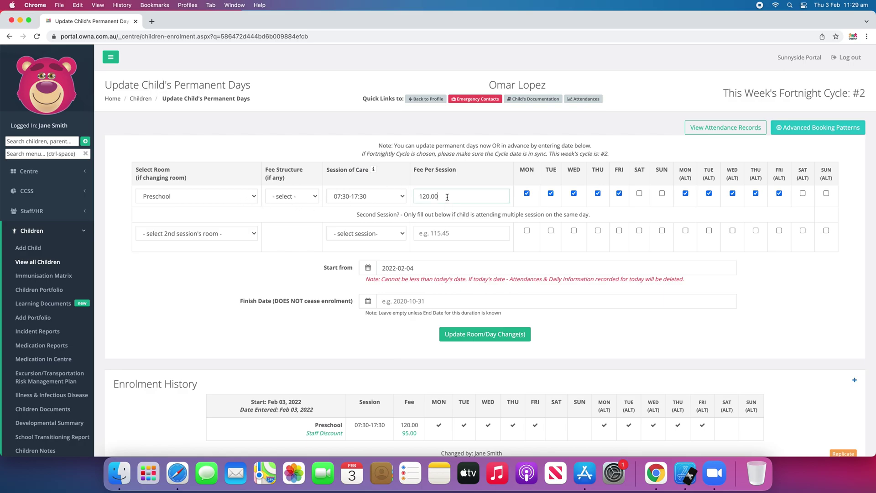
# Try replacing the 120.00 fee per session with 95, restore it, and review the 120.00 enrolment history entry
pyautogui.doubleClick(446, 196)
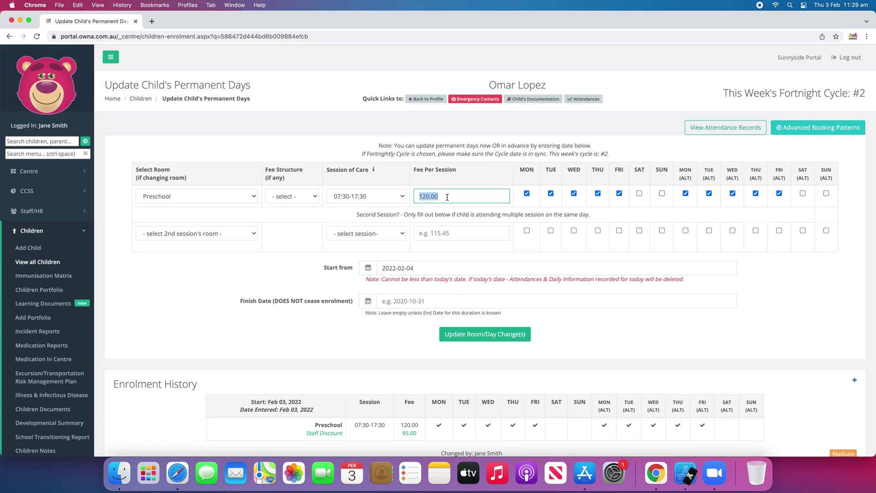
pyautogui.write('95')
pyautogui.click(273, 268)
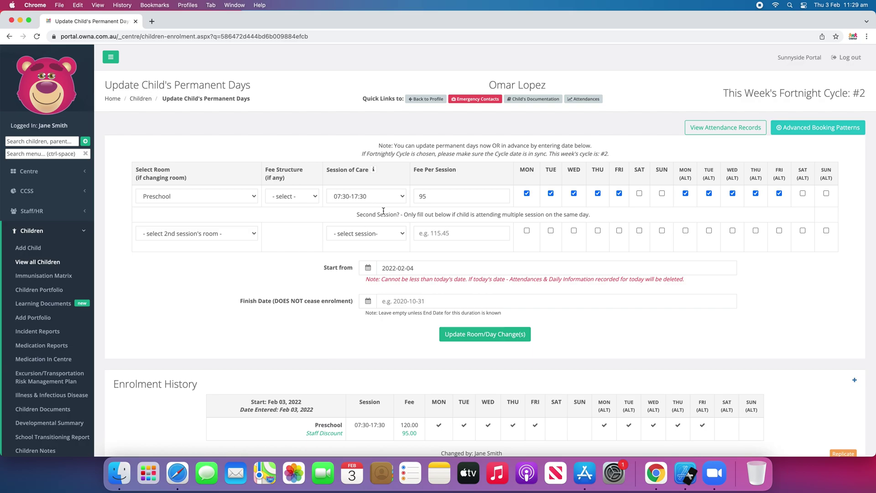
pyautogui.doubleClick(433, 196)
pyautogui.write('120')
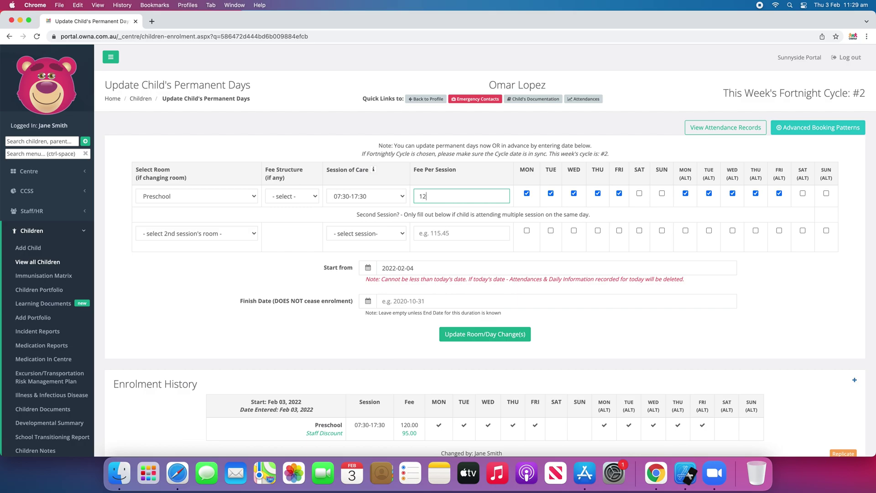
pyautogui.click(206, 268)
pyautogui.click(289, 196)
pyautogui.click(289, 196)
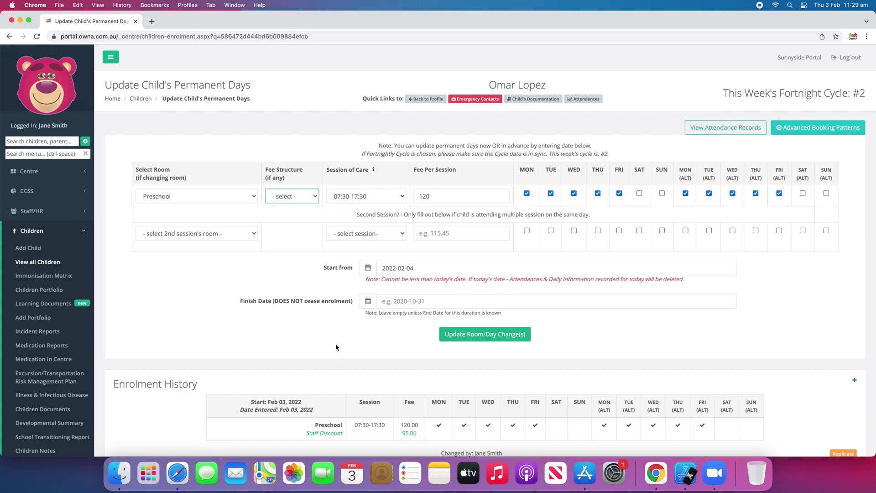
pyautogui.scroll(-3, 337, 346)
pyautogui.scroll(-1, 337, 344)
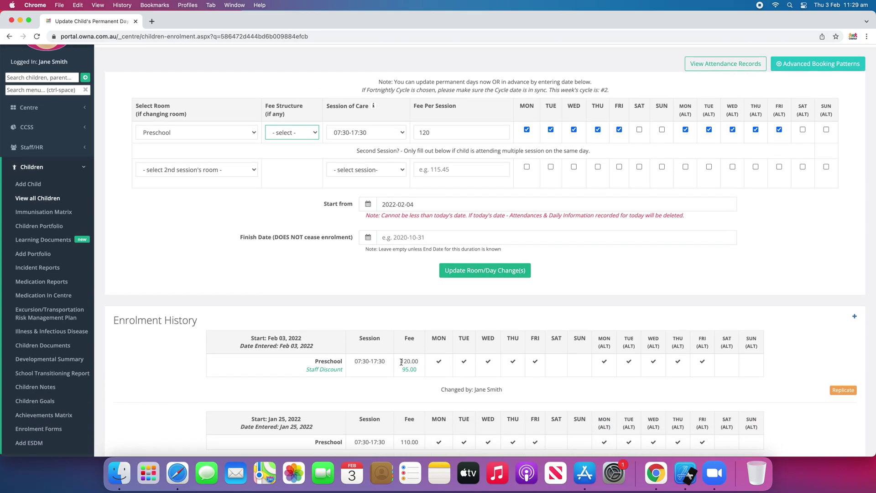
pyautogui.moveTo(402, 361)
pyautogui.mouseDown()
pyautogui.moveTo(416, 362)
pyautogui.moveTo(403, 370)
pyautogui.mouseUp()
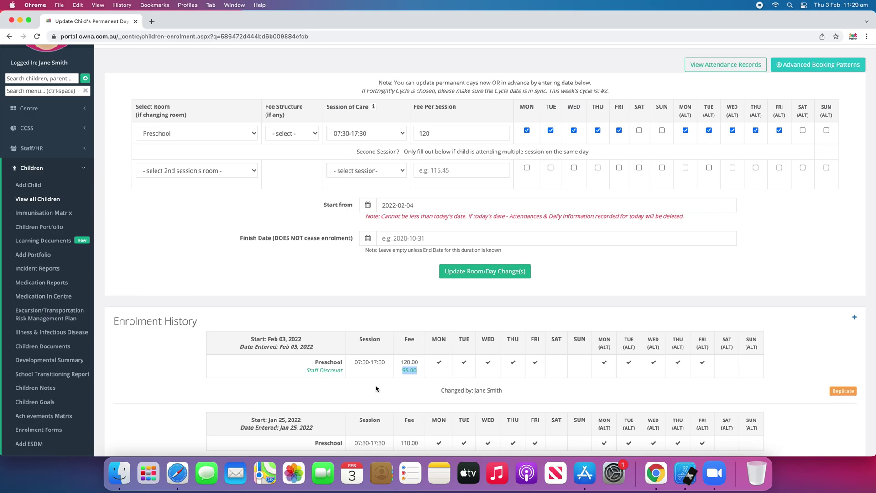
pyautogui.click(335, 303)
pyautogui.scroll(3, 336, 303)
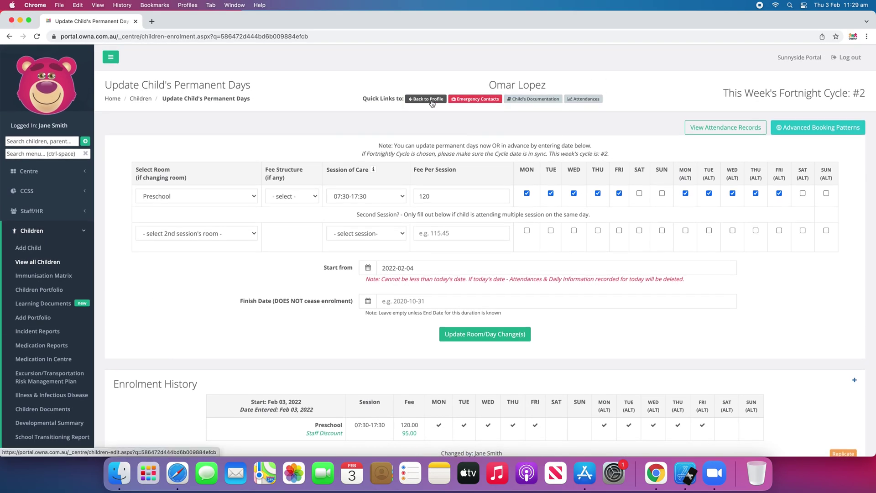
# Go to Family Transactions and choose the LOPEZRODRIGUEZ family after searching 'lopez'
pyautogui.click(32, 231)
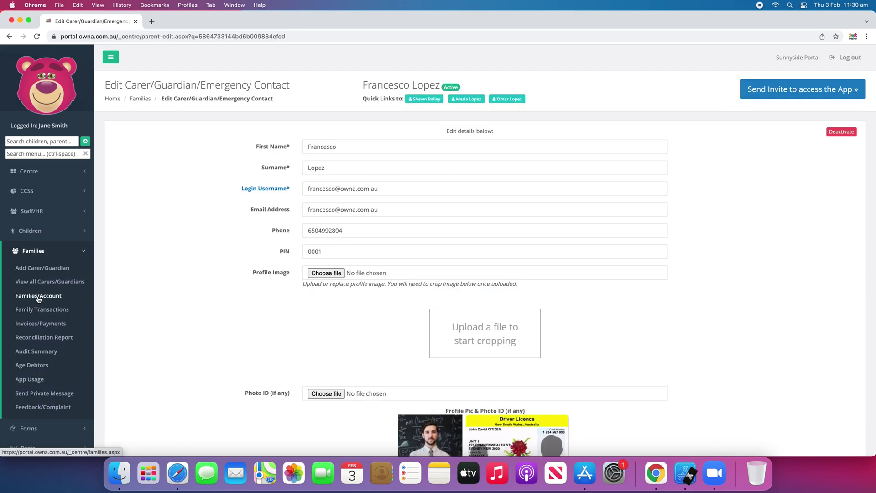
pyautogui.click(34, 310)
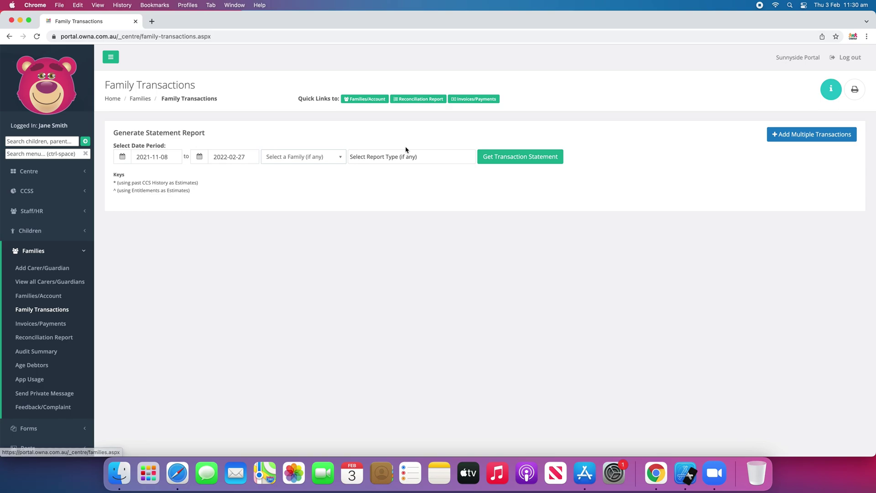
pyautogui.click(315, 157)
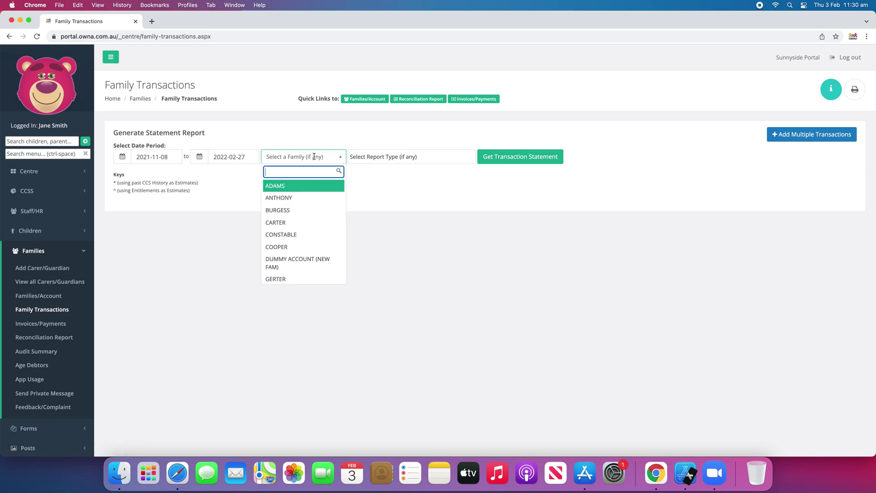
pyautogui.write('smit')
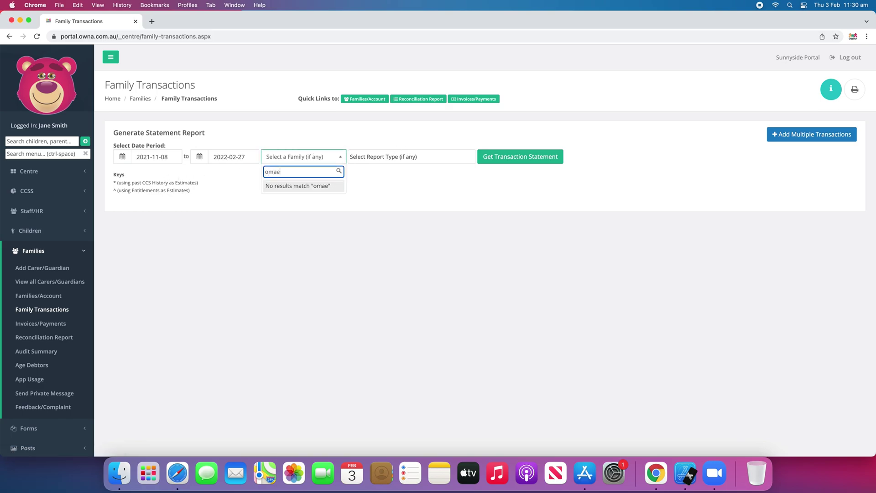
pyautogui.press('BackSpace')
pyautogui.press('BackSpace')
pyautogui.press('BackSpace')
pyautogui.write('lopez')
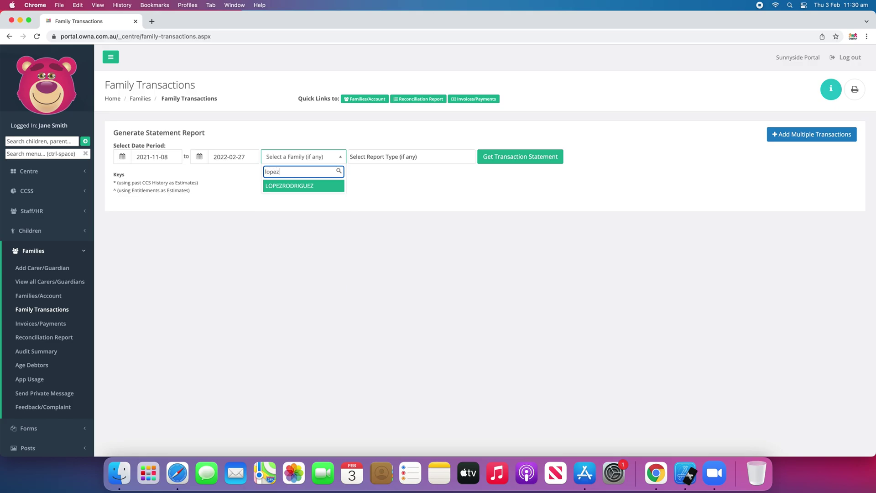
pyautogui.click(310, 186)
pyautogui.click(520, 156)
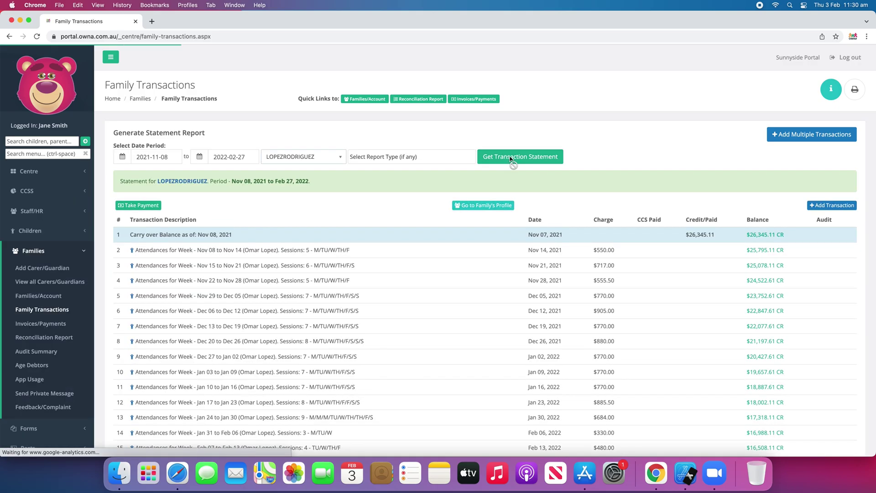
pyautogui.scroll(-5, 479, 231)
pyautogui.scroll(-5, 480, 231)
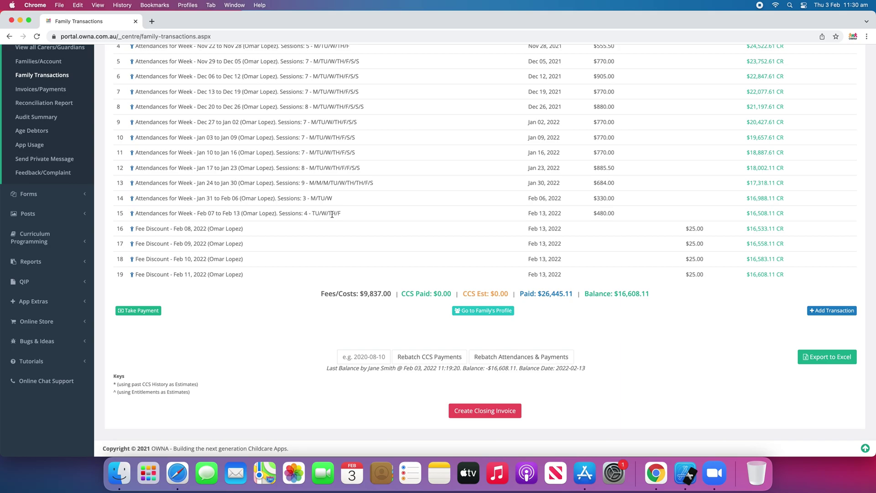
pyautogui.moveTo(596, 213); pyautogui.dragTo(618, 215)
pyautogui.moveTo(704, 276); pyautogui.dragTo(690, 231)
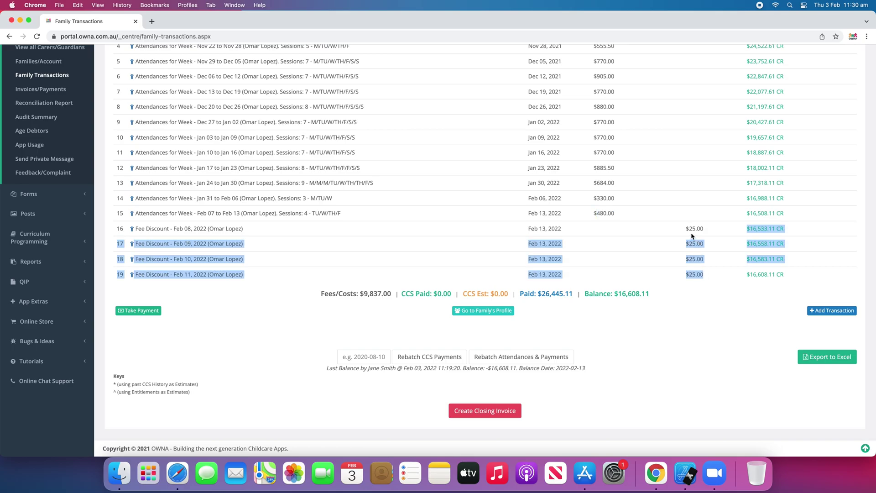
pyautogui.click(690, 232)
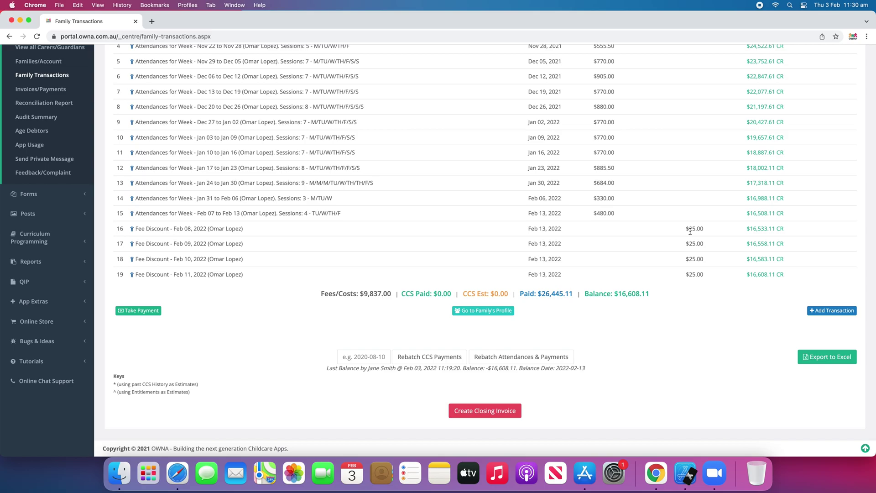
pyautogui.doubleClick(600, 214)
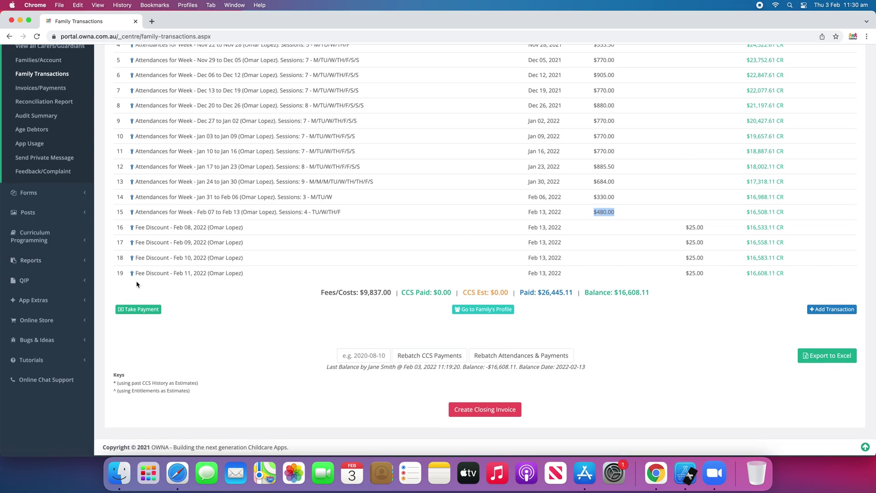
pyautogui.scroll(5, 93, 232)
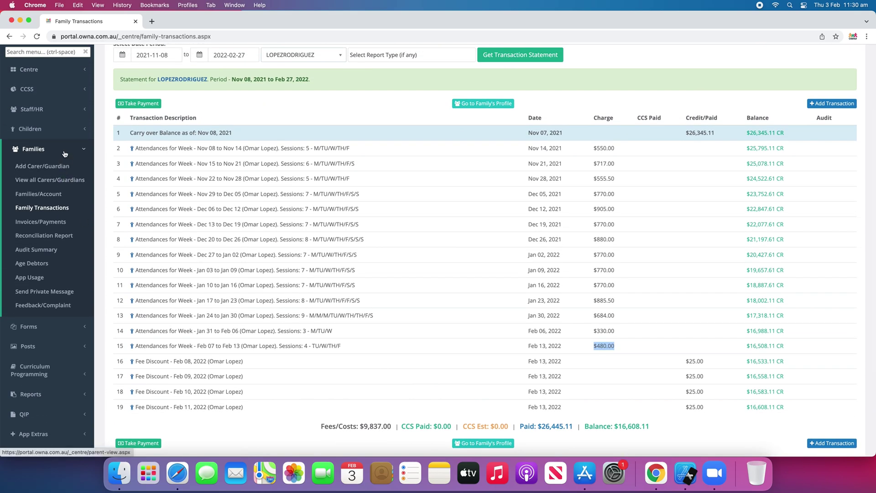
pyautogui.click(58, 70)
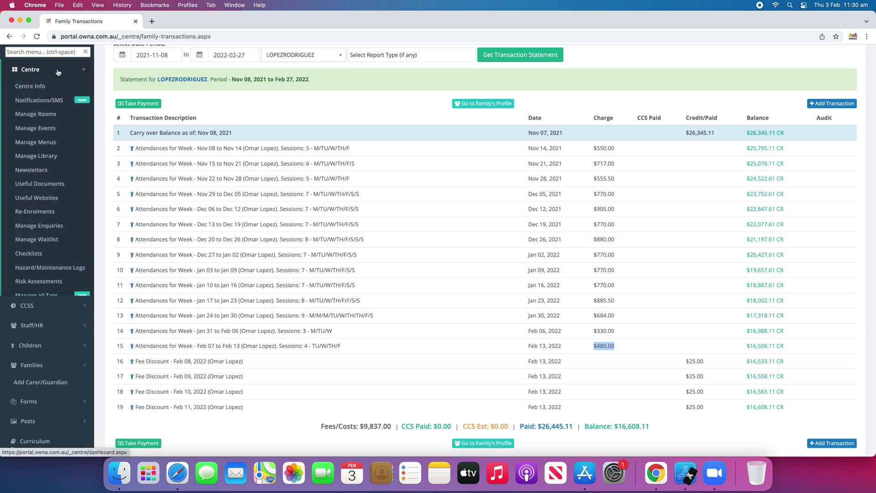
# From Manage Rooms, open the Preschool room's Update Room page
pyautogui.click(36, 114)
pyautogui.scroll(-8, 229, 190)
pyautogui.scroll(-5, 229, 190)
pyautogui.scroll(-5, 229, 190)
pyautogui.scroll(5, 229, 191)
pyautogui.scroll(3, 228, 191)
pyautogui.scroll(5, 229, 191)
pyautogui.scroll(3, 228, 192)
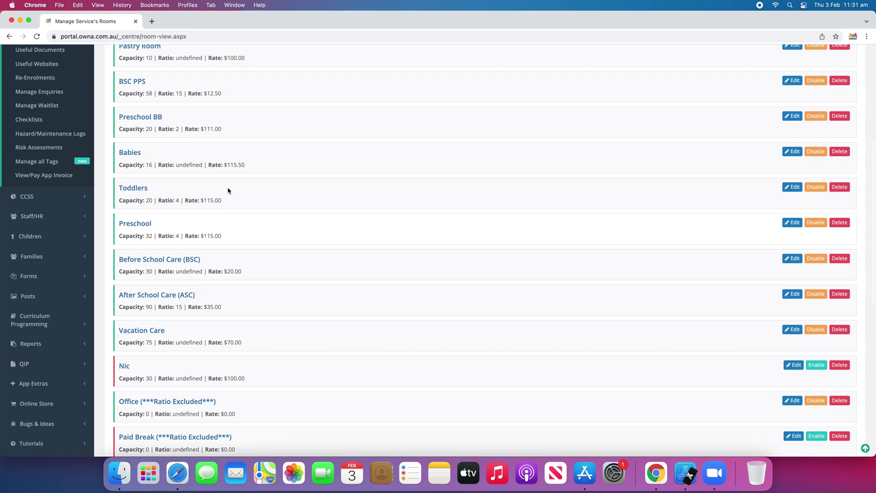
pyautogui.click(144, 225)
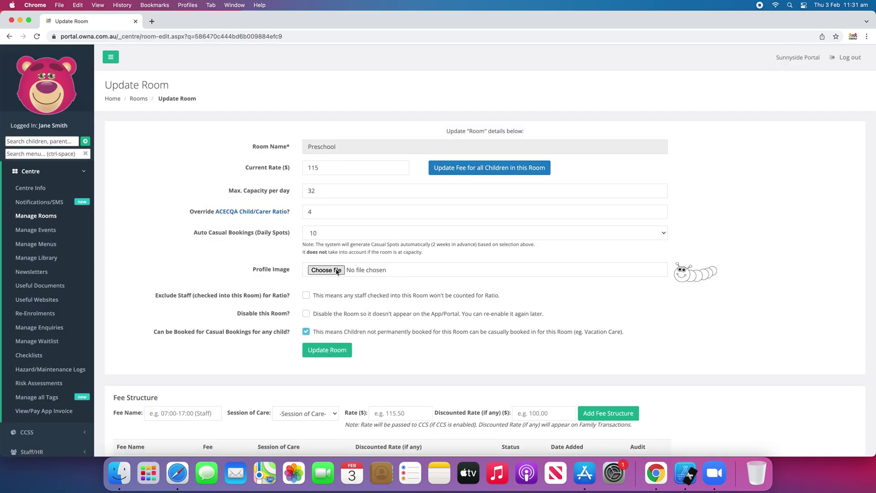
pyautogui.scroll(-3, 337, 272)
pyautogui.scroll(-3, 338, 271)
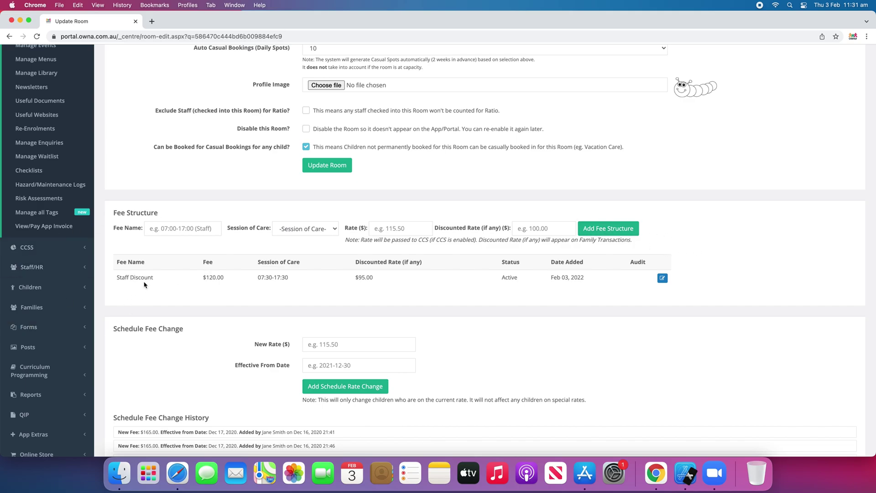
# Add a Staff Discount fee: session 07:30-17:30, rate 120, discounted rate 95, then update it
pyautogui.click(174, 231)
pyautogui.write('S')
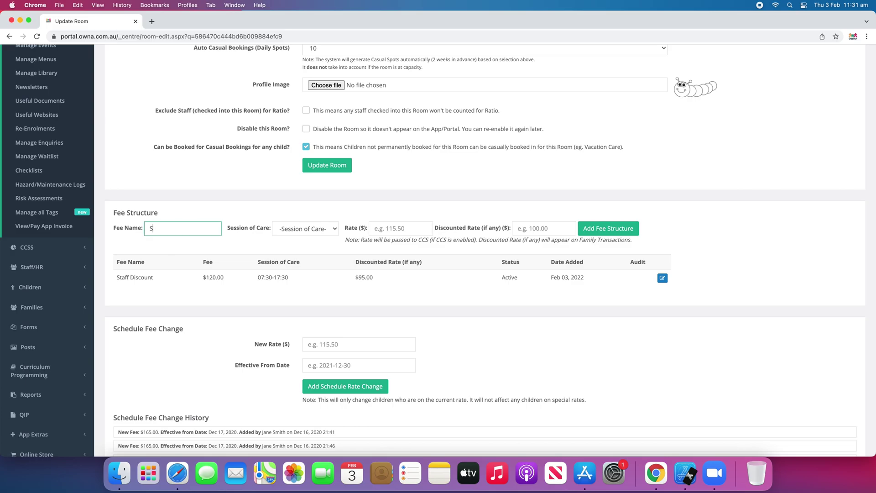
pyautogui.write('taff Discount')
pyautogui.click(301, 228)
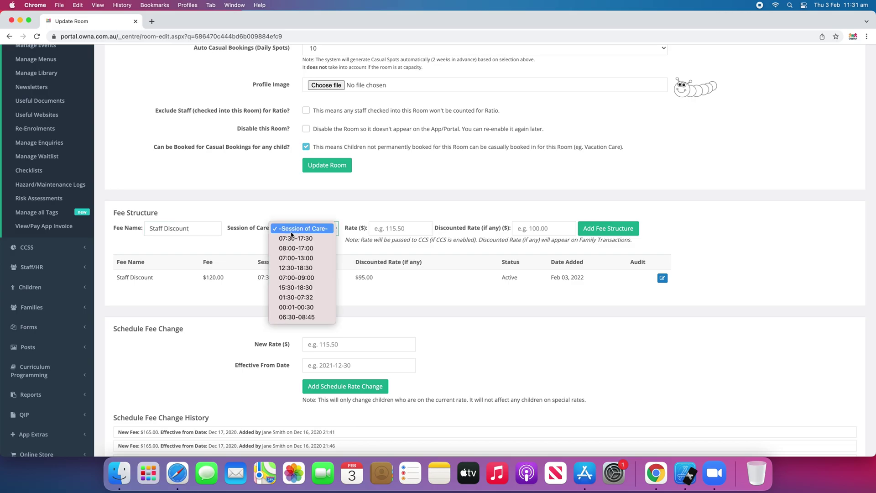
pyautogui.click(294, 238)
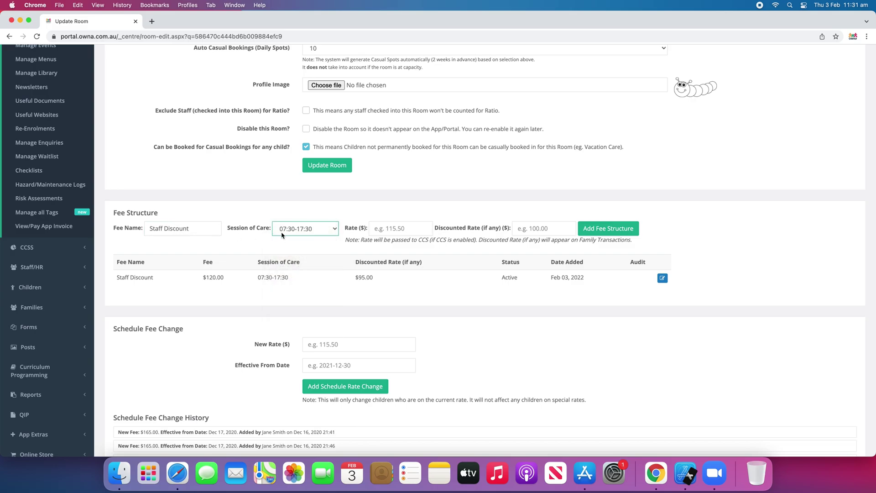
pyautogui.click(394, 228)
pyautogui.write('120')
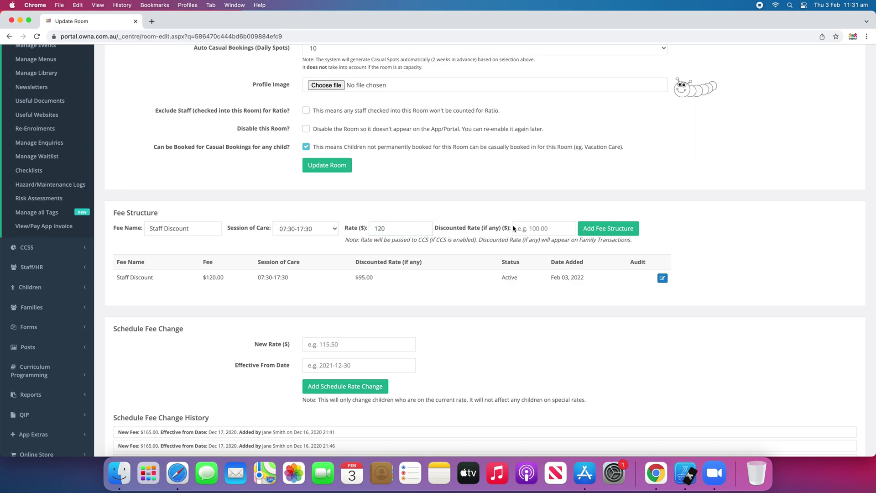
pyautogui.click(529, 228)
pyautogui.write('95')
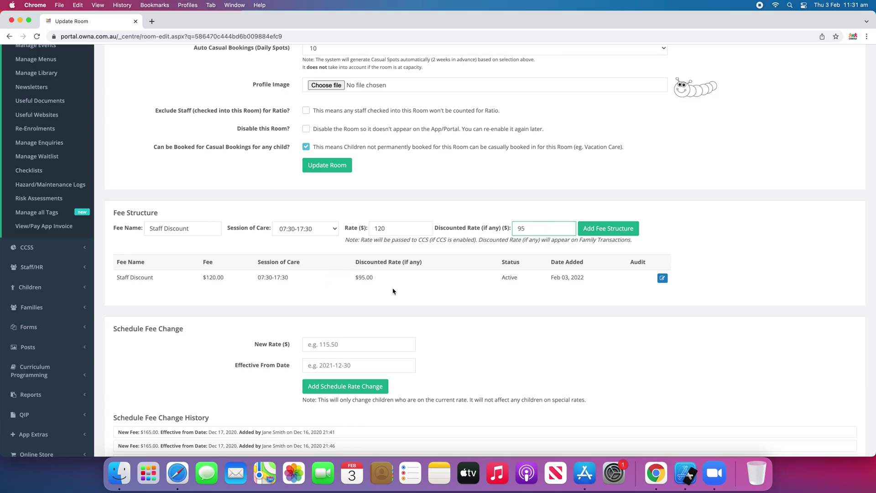
pyautogui.click(662, 277)
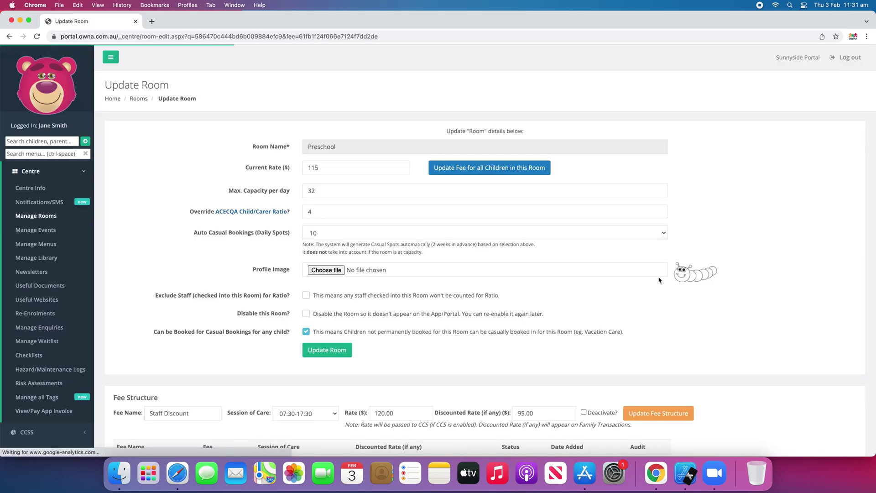
pyautogui.scroll(-5, 311, 250)
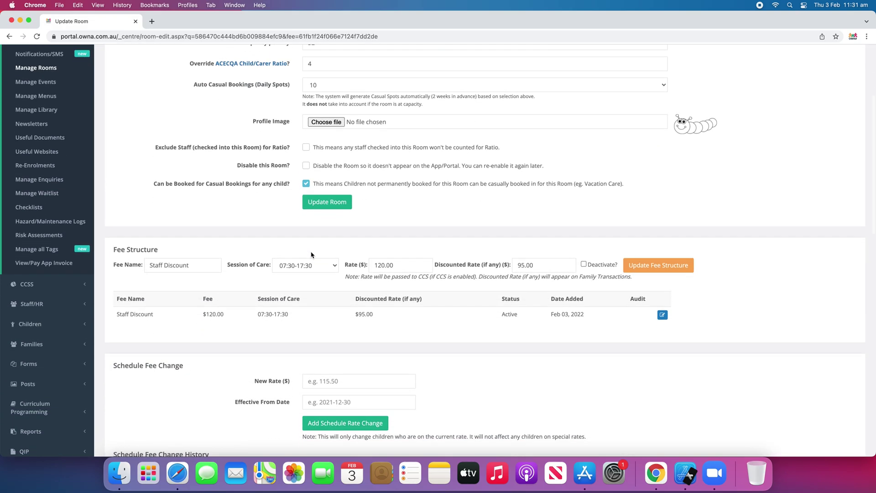
pyautogui.scroll(3, 311, 250)
pyautogui.scroll(3, 51, 148)
pyautogui.click(75, 141)
# Navigate to Children > View all Children
pyautogui.click(34, 179)
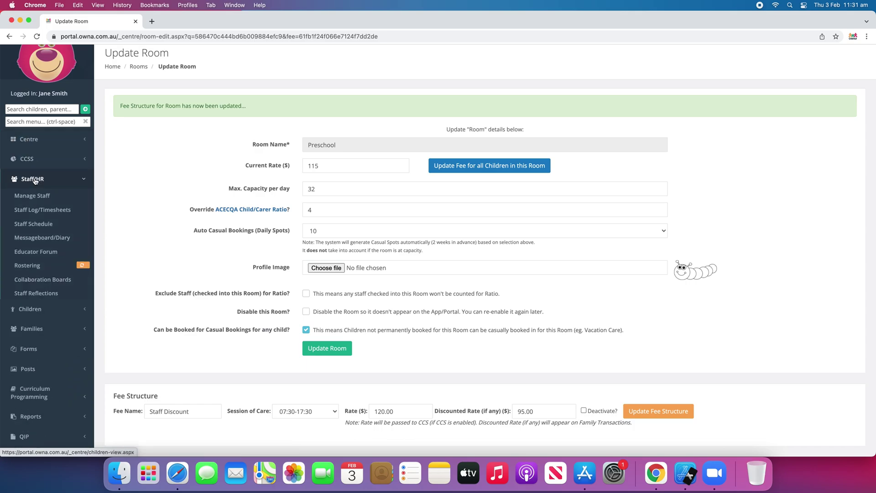
pyautogui.click(35, 178)
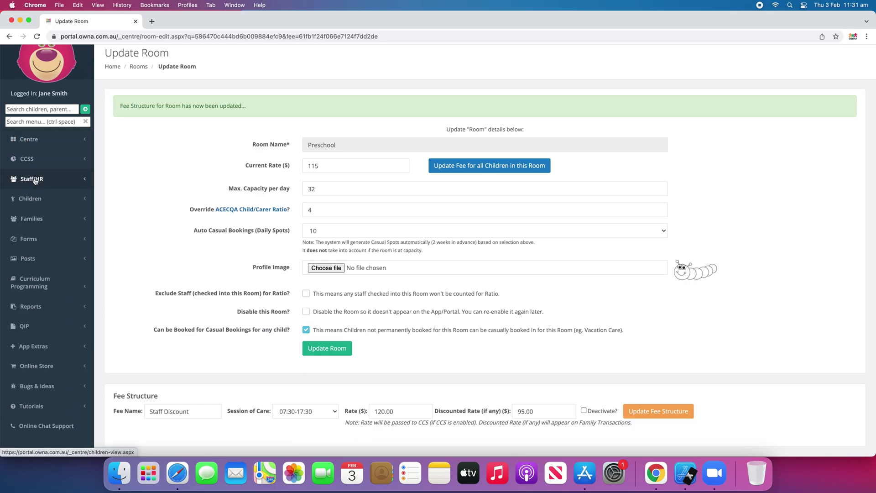
pyautogui.click(32, 199)
pyautogui.click(38, 230)
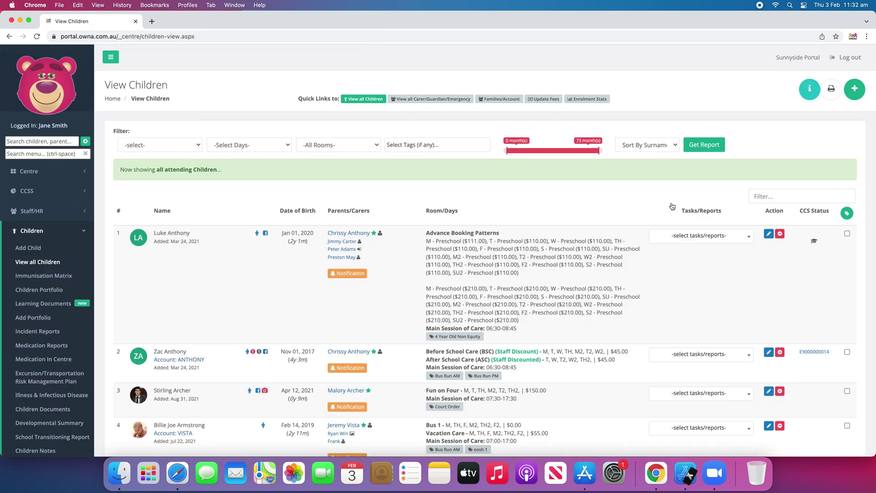
pyautogui.click(801, 196)
pyautogui.write('omar')
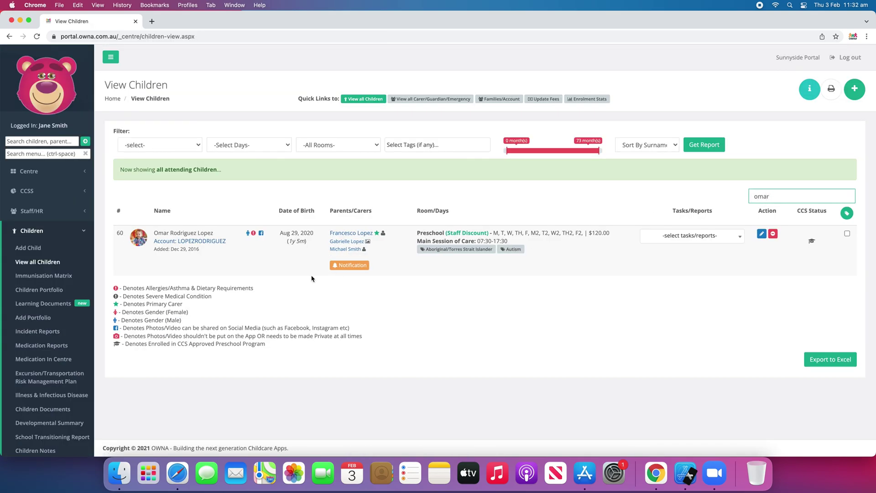
pyautogui.click(182, 232)
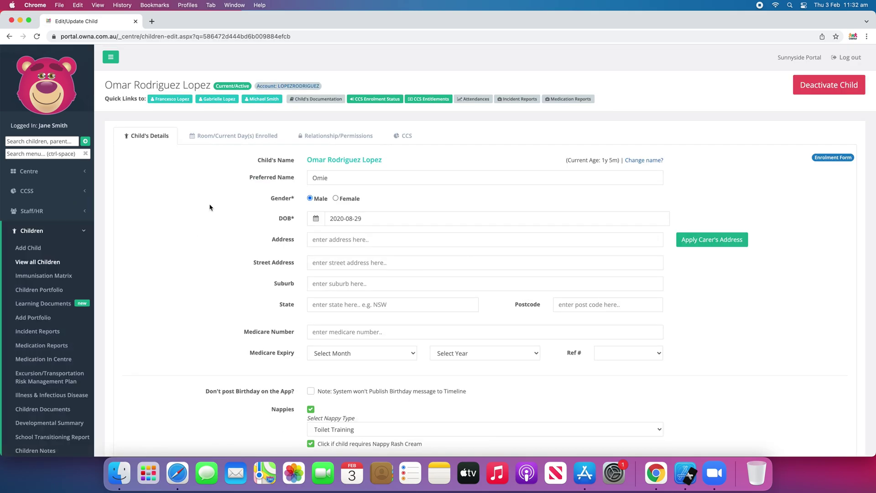
pyautogui.click(477, 101)
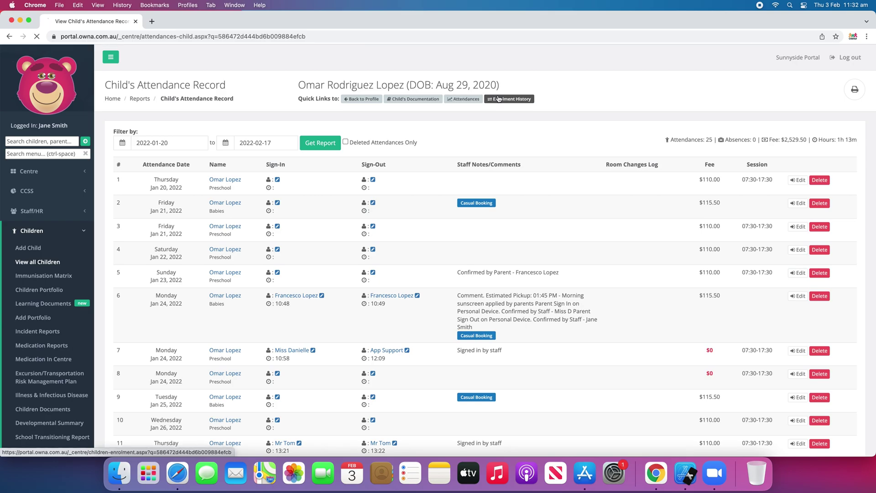
pyautogui.click(499, 99)
# Switch Omar's room to Before School Care and review its fee structure options
pyautogui.click(291, 196)
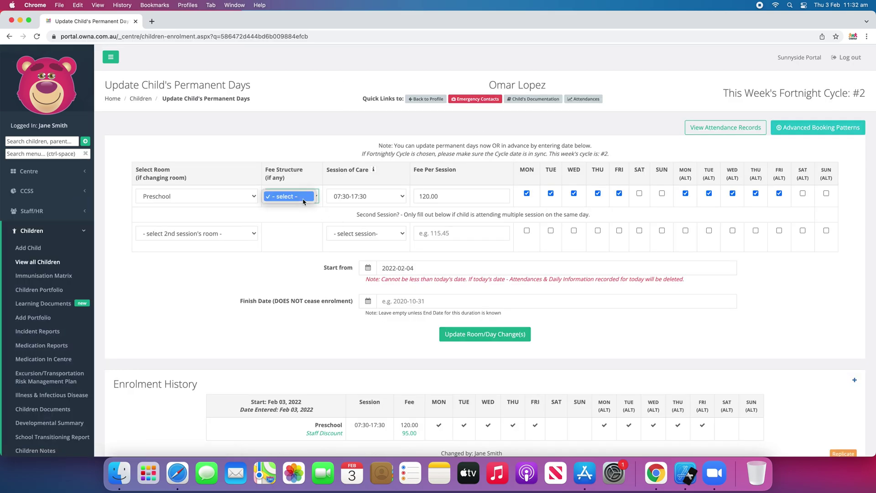
pyautogui.click(303, 201)
pyautogui.click(250, 195)
pyautogui.click(231, 206)
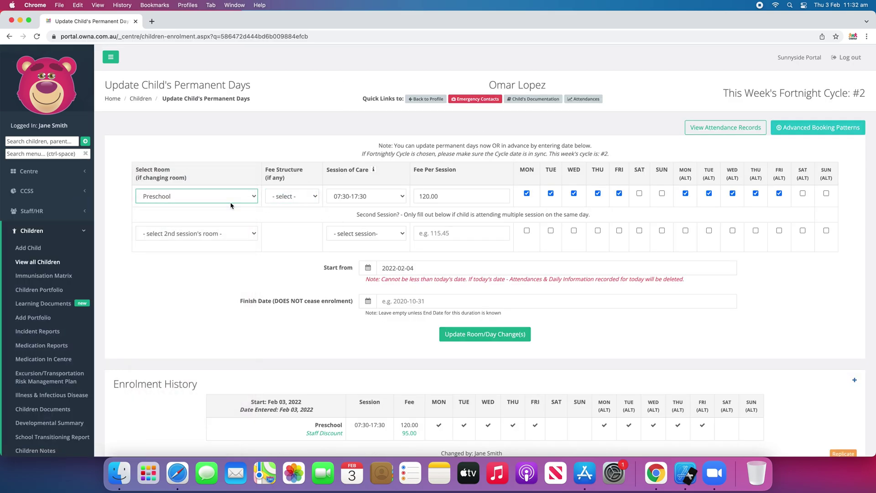
pyautogui.click(290, 197)
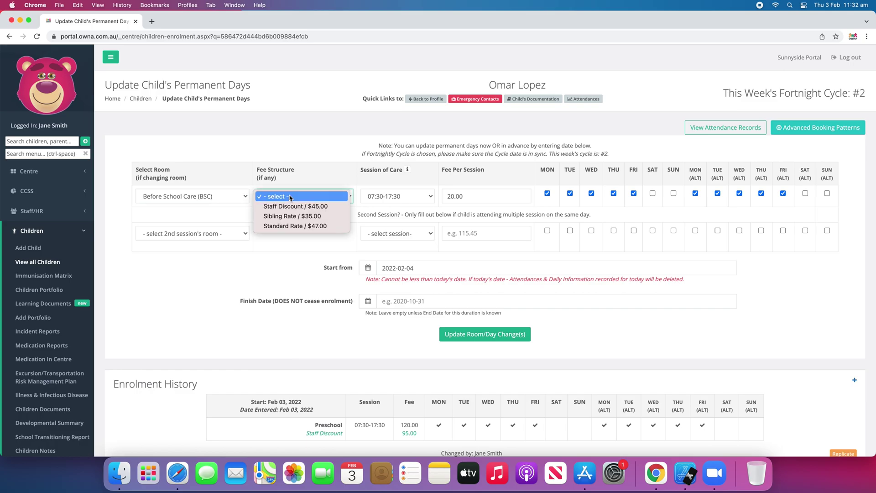
pyautogui.click(284, 247)
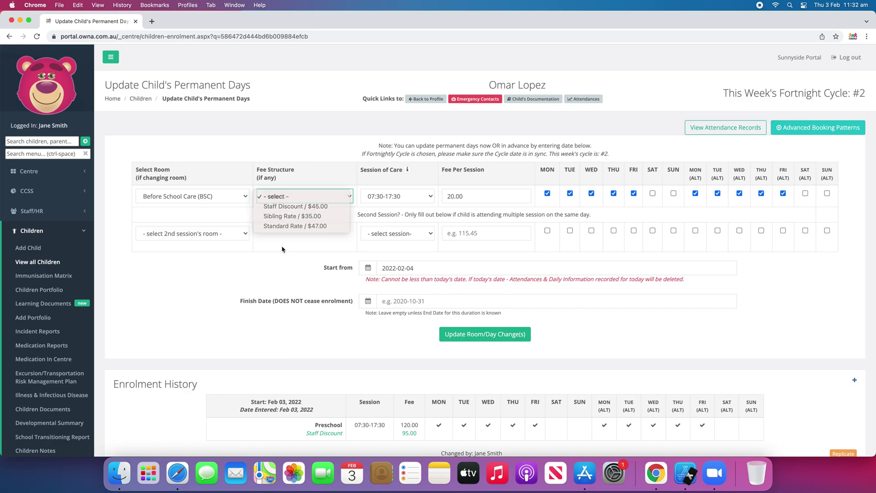
# Set the room back to Preschool and list its fee structures
pyautogui.click(246, 197)
pyautogui.click(164, 185)
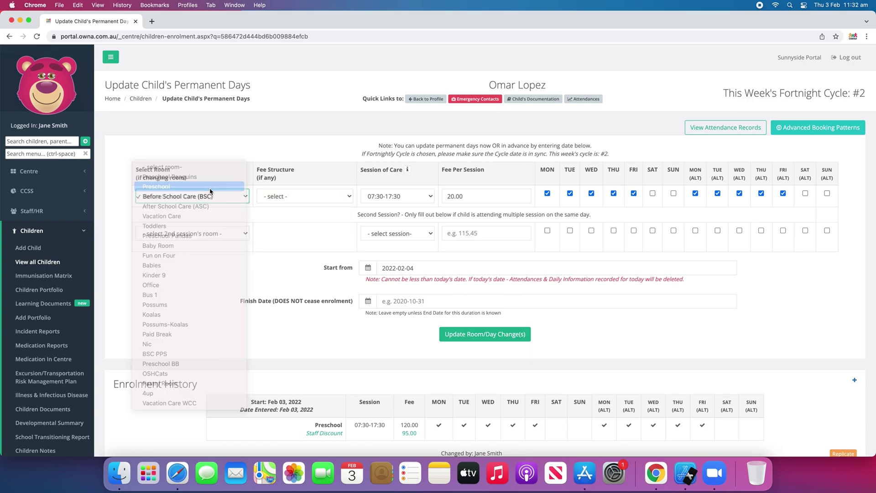
pyautogui.click(266, 199)
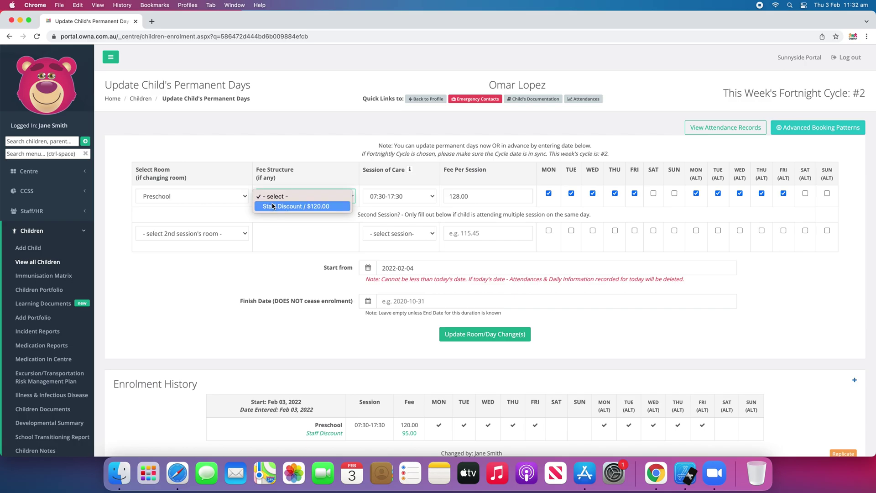
# Edit the 128.00 fee per session amount on Omar's Preschool permanent days
pyautogui.click(467, 202)
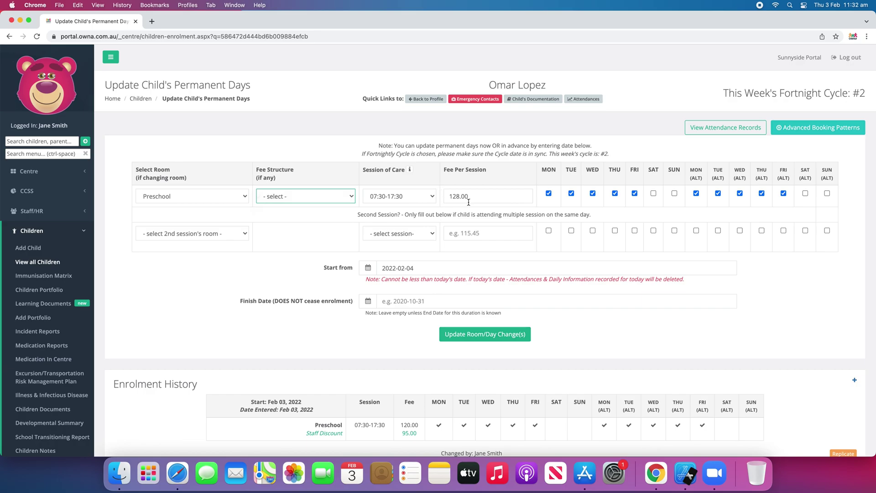
pyautogui.click(468, 199)
pyautogui.click(302, 197)
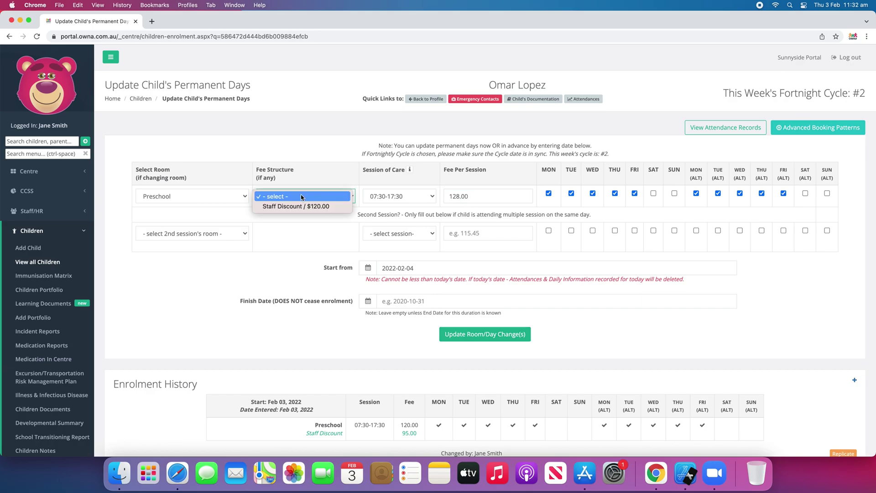
pyautogui.click(302, 197)
pyautogui.click(463, 197)
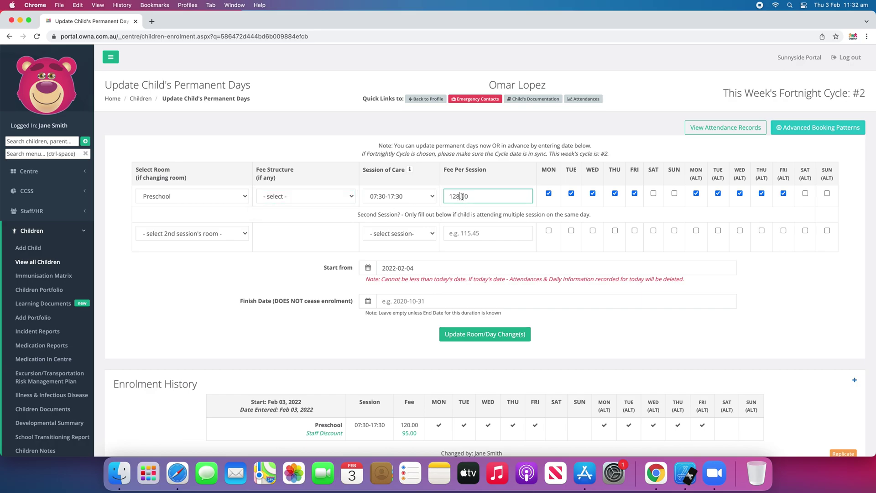
pyautogui.doubleClick(463, 197)
pyautogui.write('100')
pyautogui.click(329, 232)
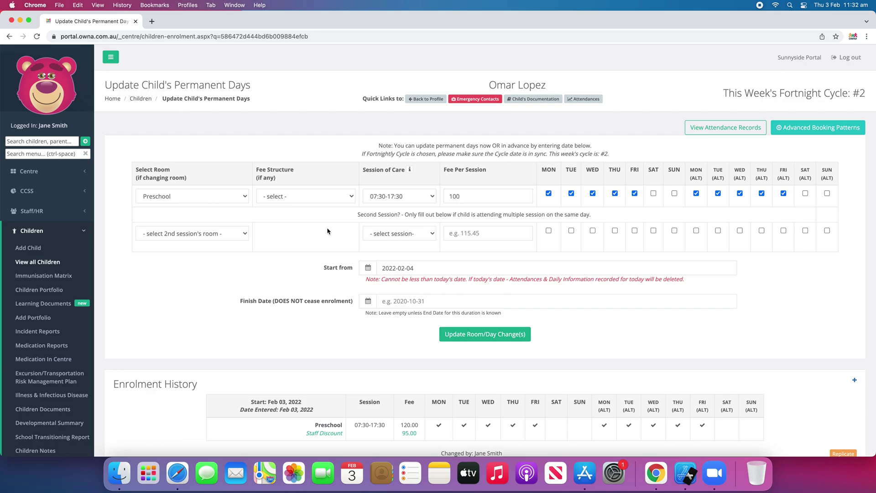
# Apply the Staff Discount / $120.00 fee structure, giving 95.00 per session, and save the permanent days
pyautogui.click(317, 199)
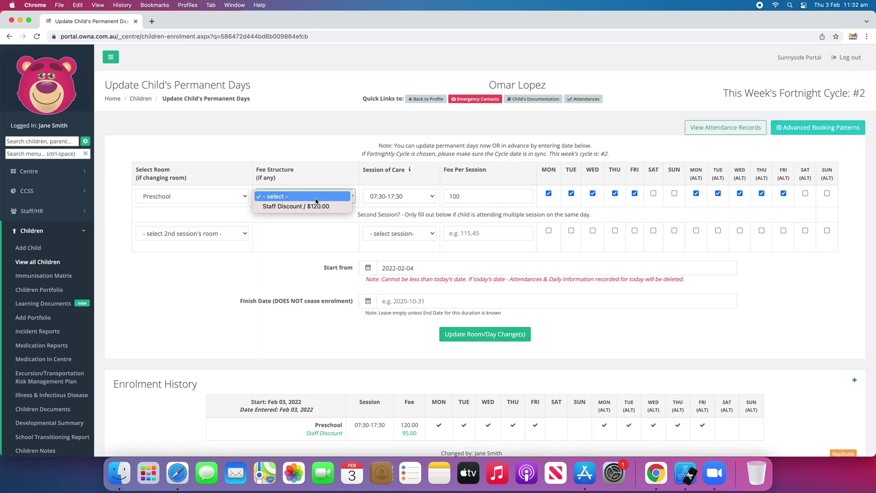
pyautogui.click(313, 206)
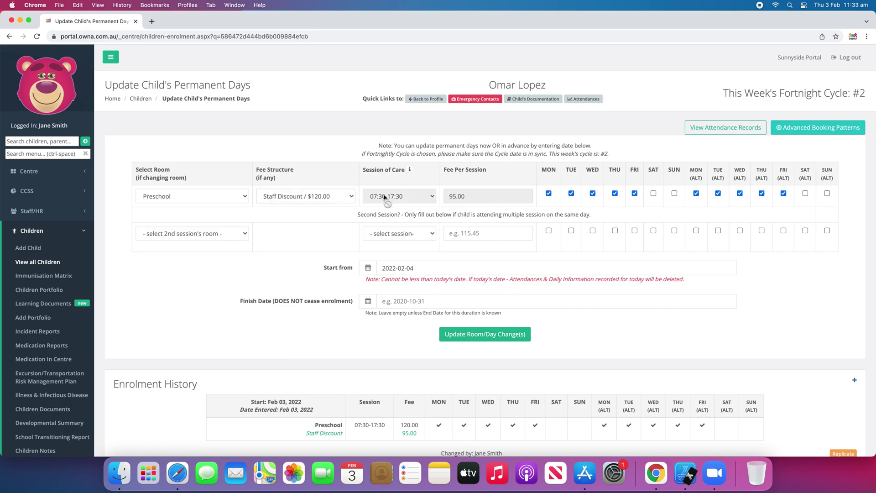
pyautogui.doubleClick(491, 198)
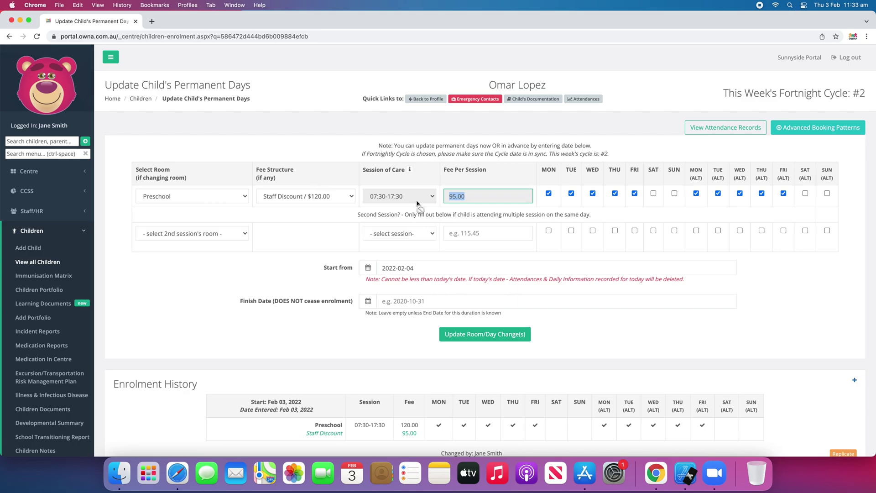
pyautogui.click(315, 233)
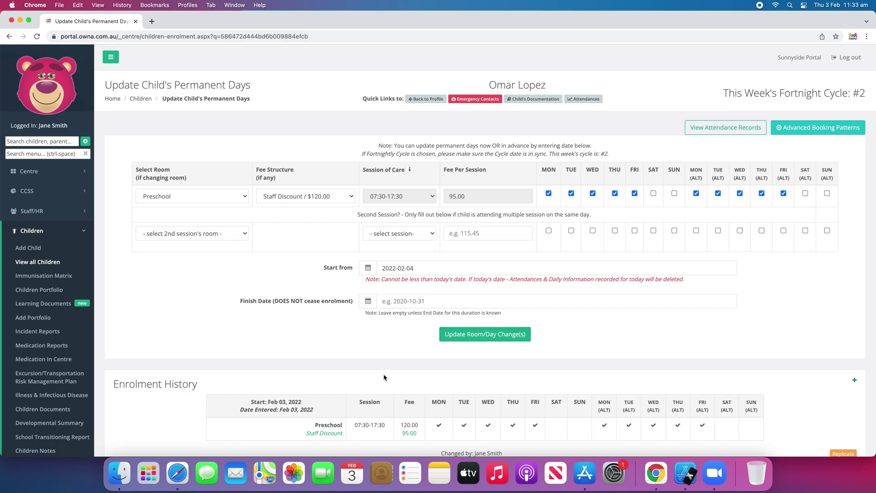
pyautogui.click(515, 338)
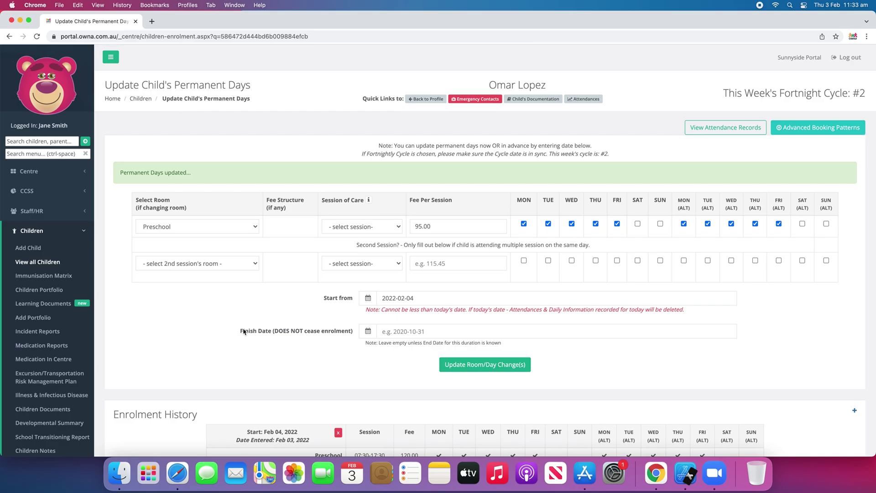
pyautogui.scroll(-5, 243, 332)
pyautogui.scroll(-1, 243, 332)
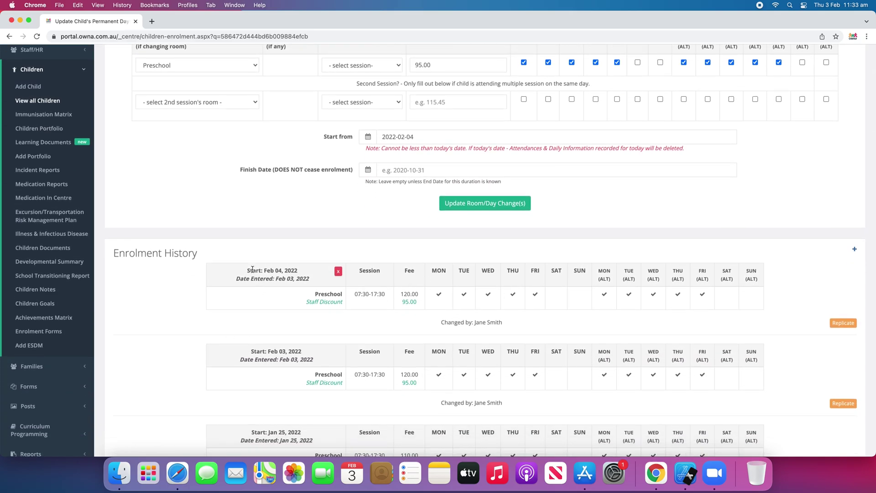
pyautogui.scroll(-1, 330, 300)
pyautogui.scroll(-4, 330, 301)
pyautogui.scroll(-1, 363, 305)
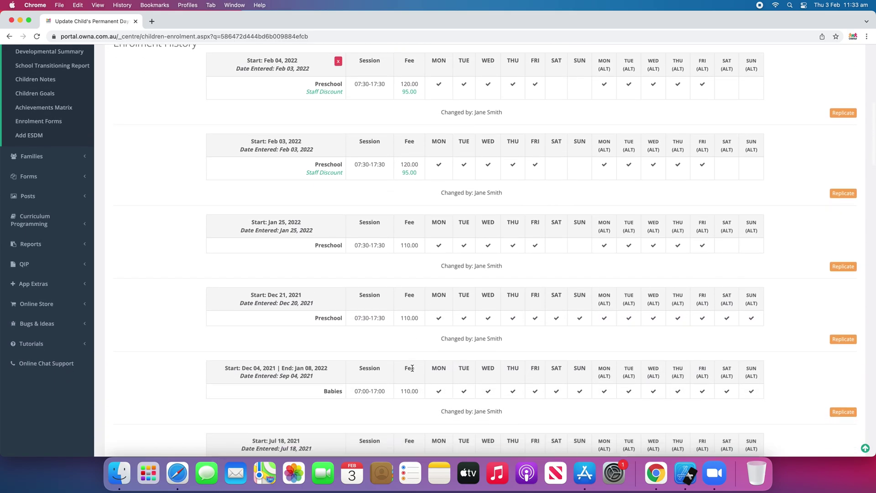
pyautogui.scroll(-3, 412, 369)
pyautogui.scroll(10, 412, 369)
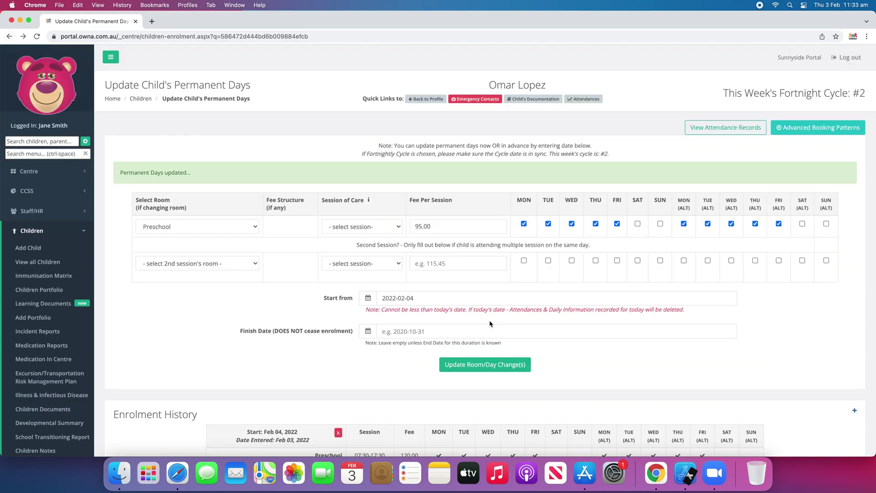